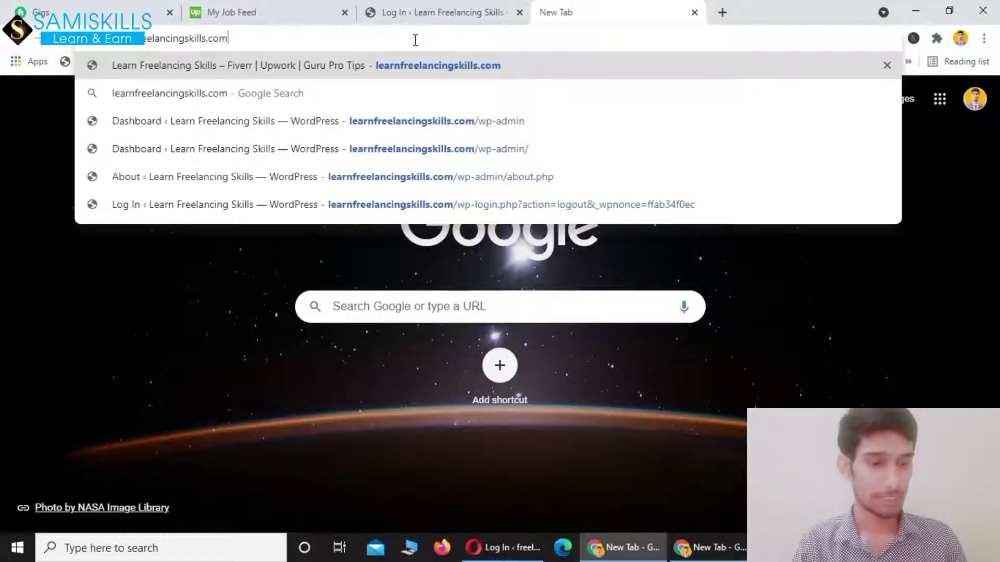
Load the site's /wp-admin address, then close the extra tab to return to the login form
text(/wp-)
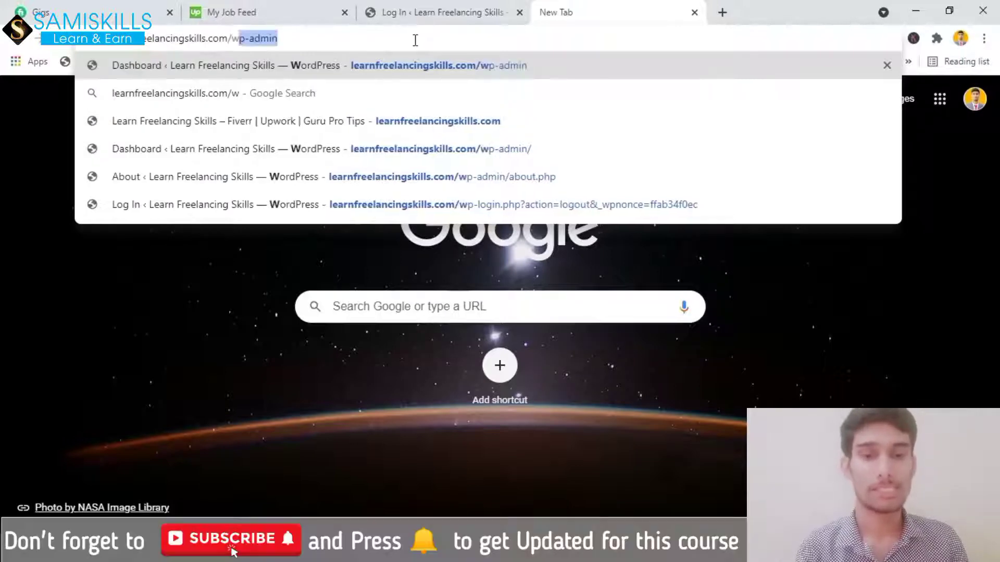
text(admin)
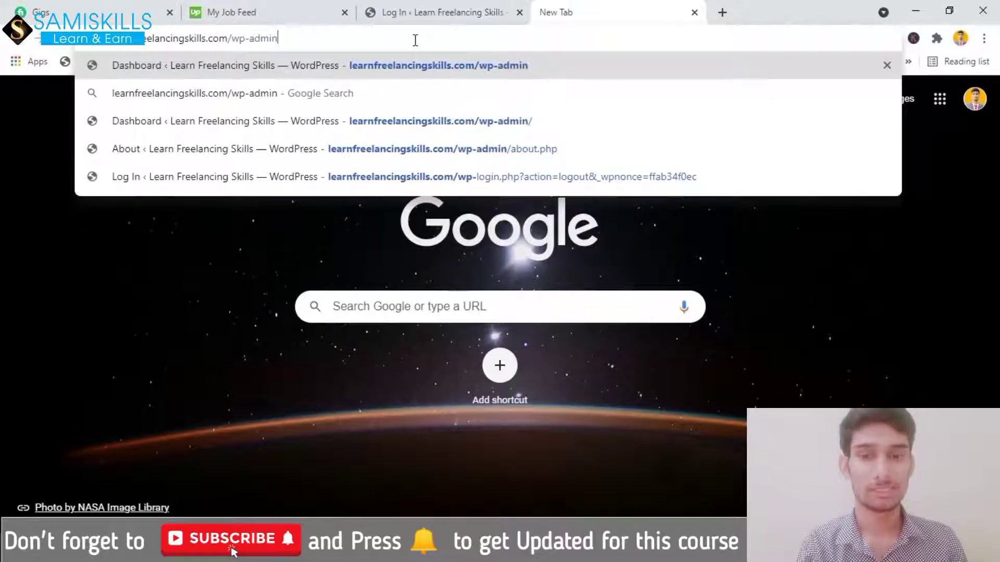
key(Return)
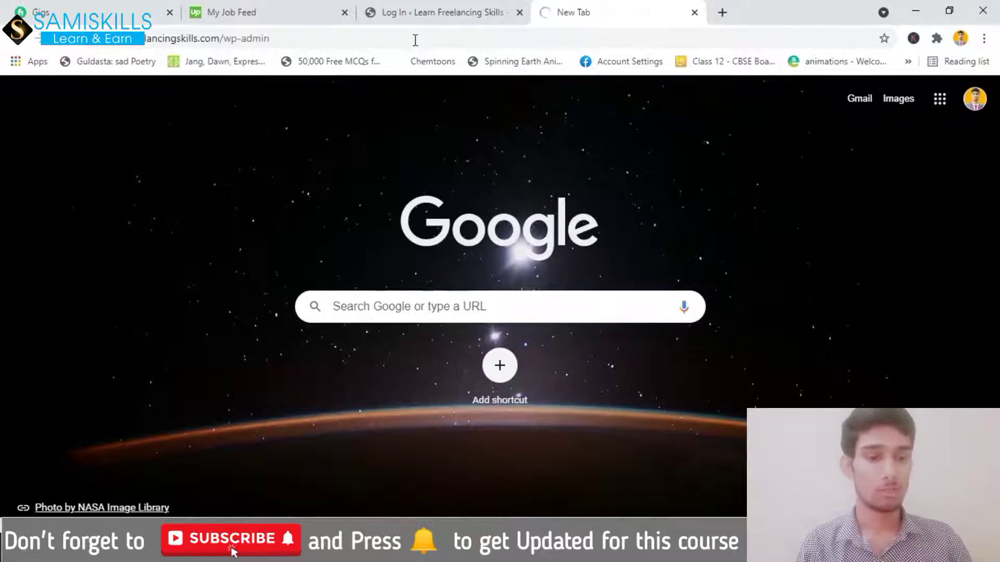
key(ctrl+w)
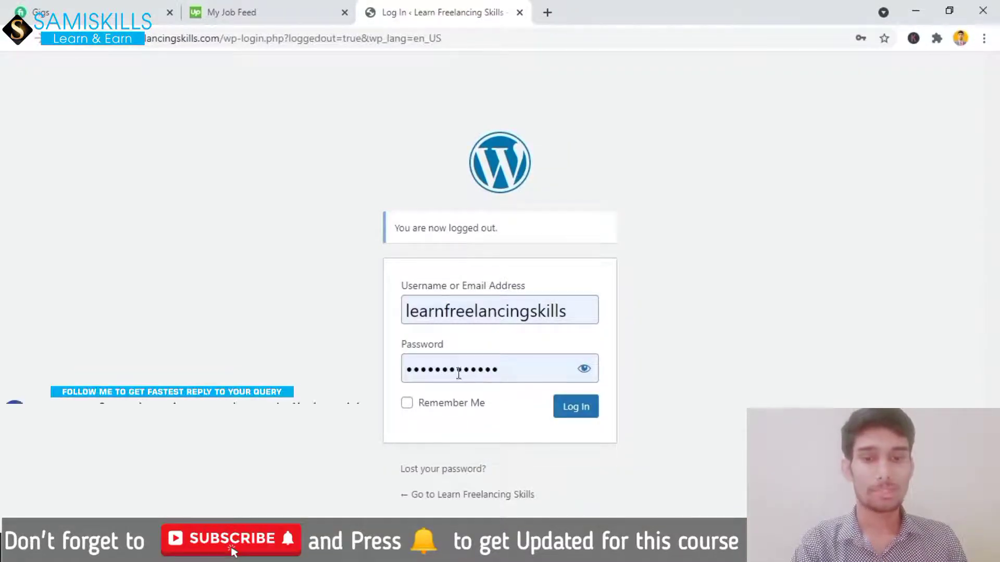
Log in with Remember Me ticked, then close the Opera window to reveal the Dashboard
click(407, 403)
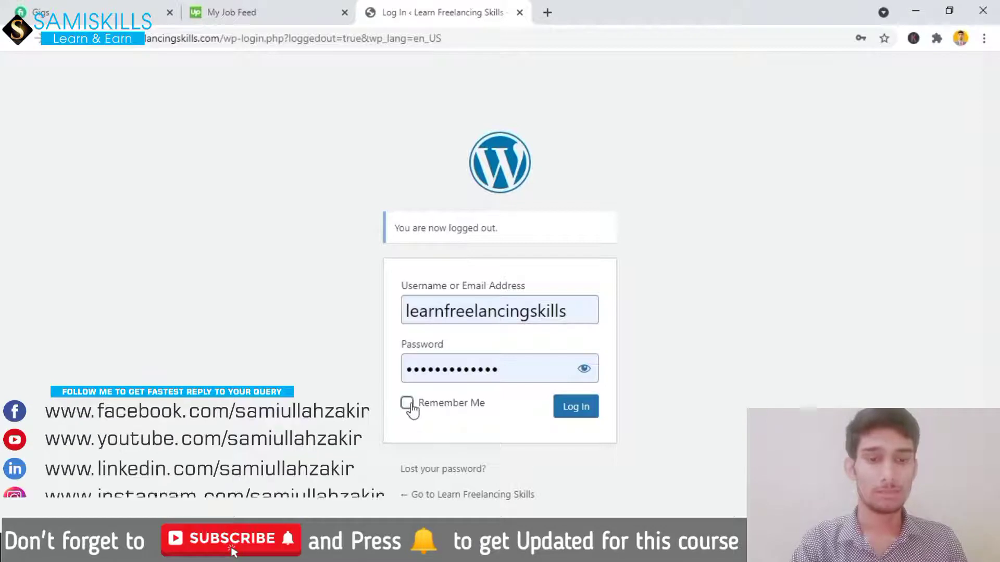
click(576, 408)
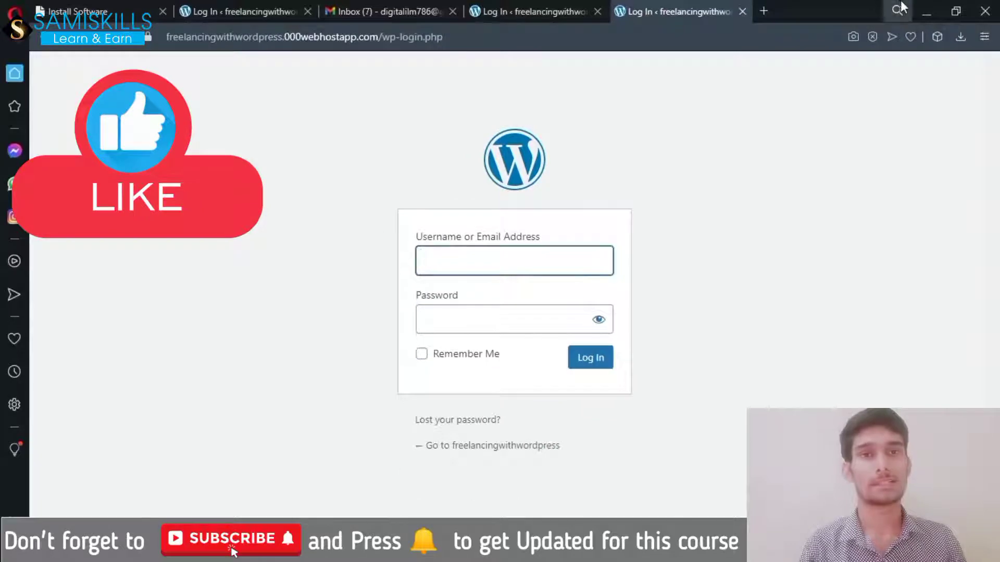
click(984, 11)
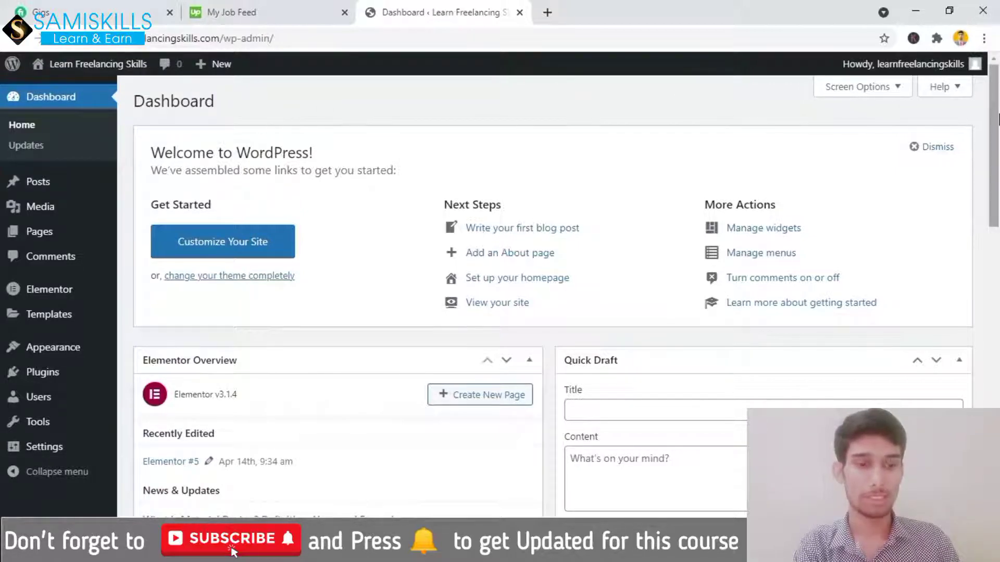
drag(998, 120, 995, 94)
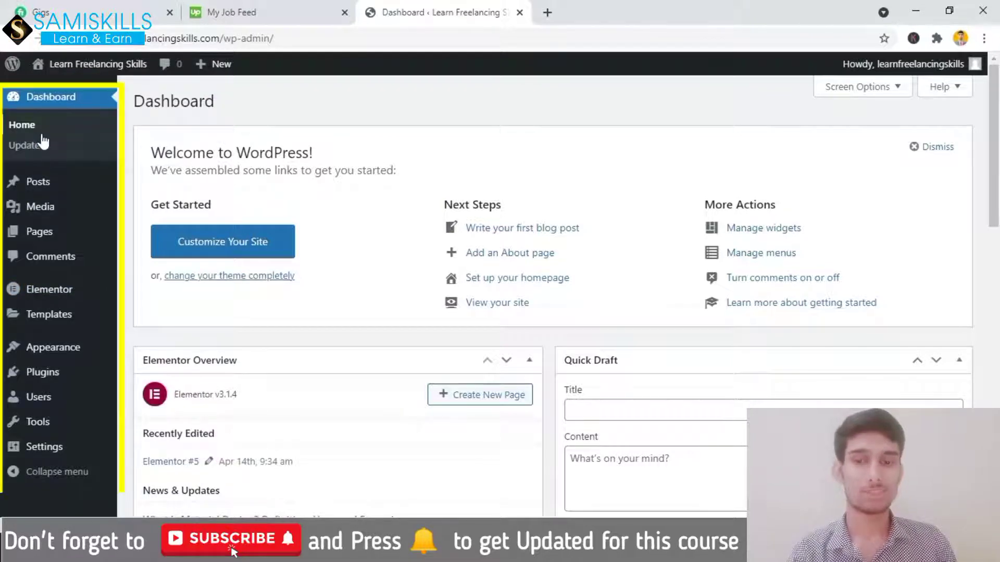
mouse_move(71, 439)
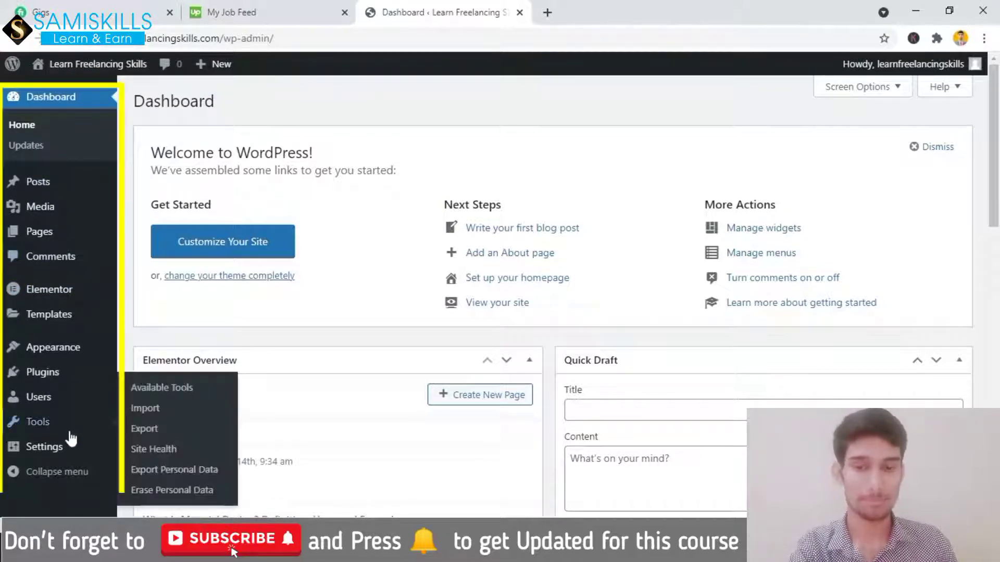
mouse_move(47, 217)
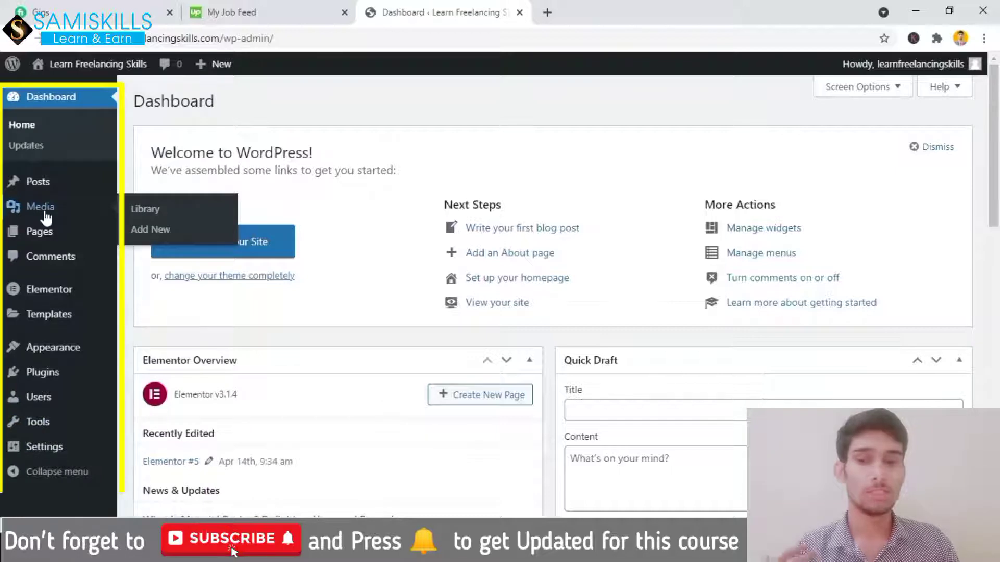
mouse_move(44, 188)
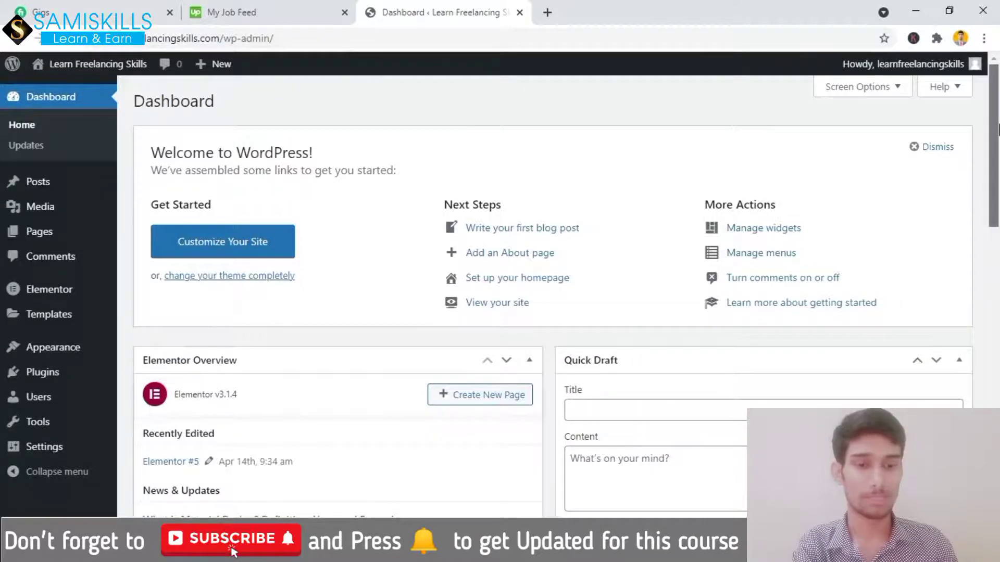
Collapse the Elementor Overview box, then the Site Health Status box further down
scroll(998, 129, down, 8)
scroll(158, 151, up, 8)
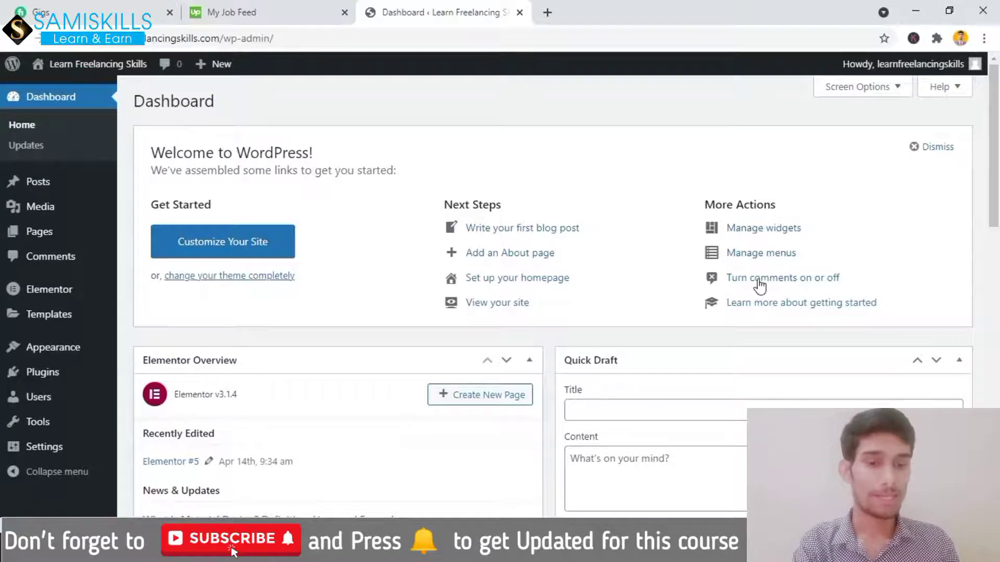
click(528, 361)
drag(997, 185, 989, 290)
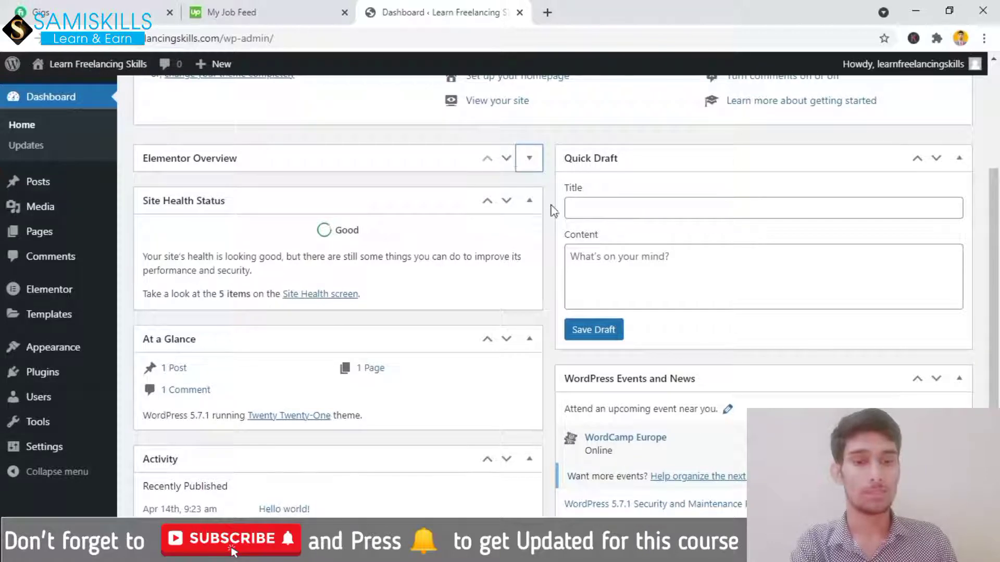
click(529, 206)
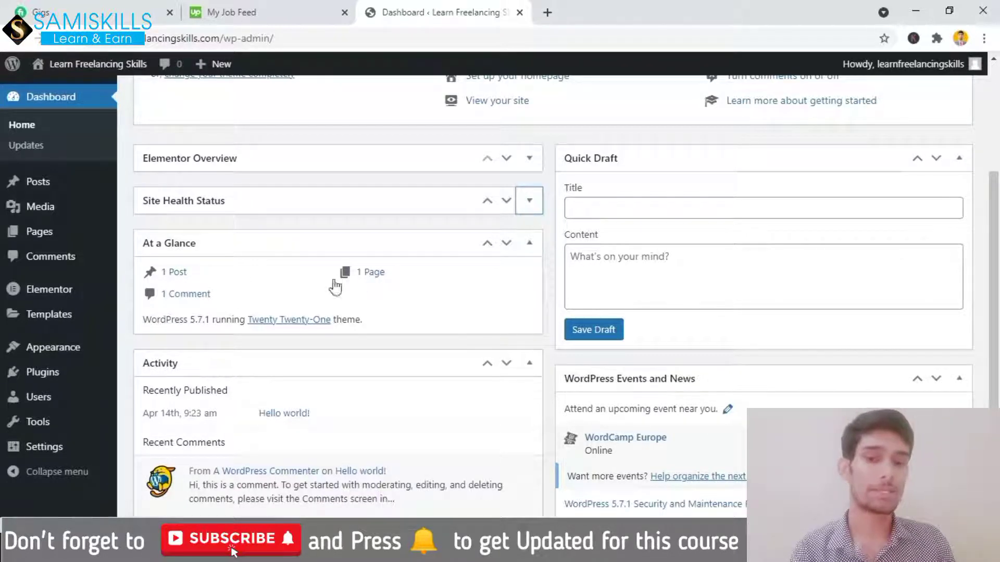
scroll(166, 297, down, 3)
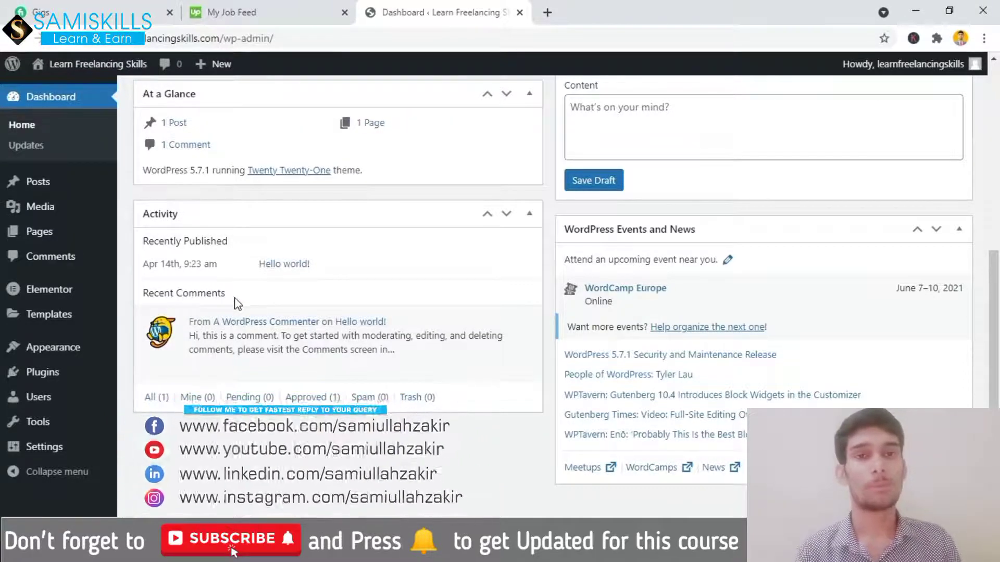
mouse_move(271, 378)
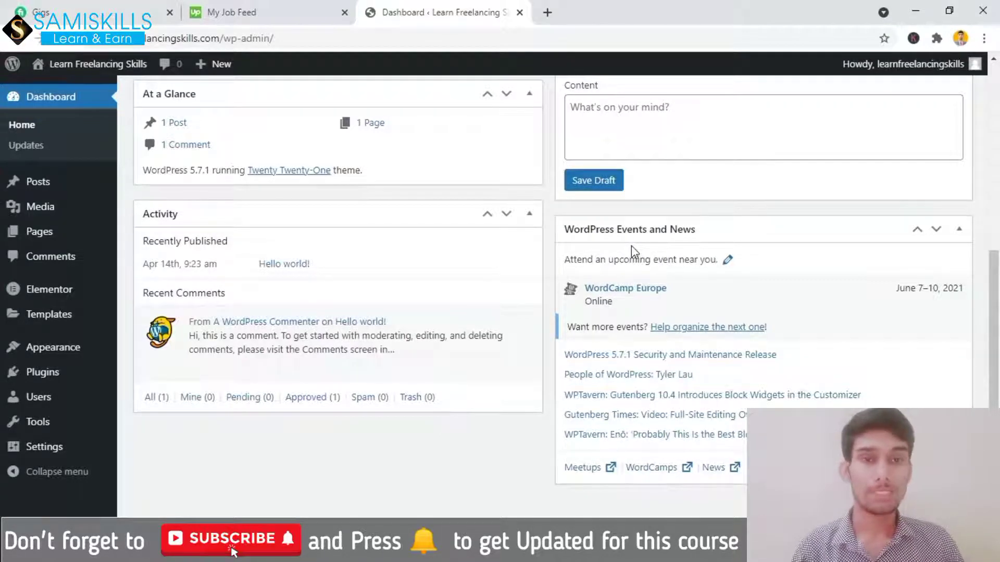
Move the WordPress Events and News box to the top of the left column
scroll(632, 251, up, 2)
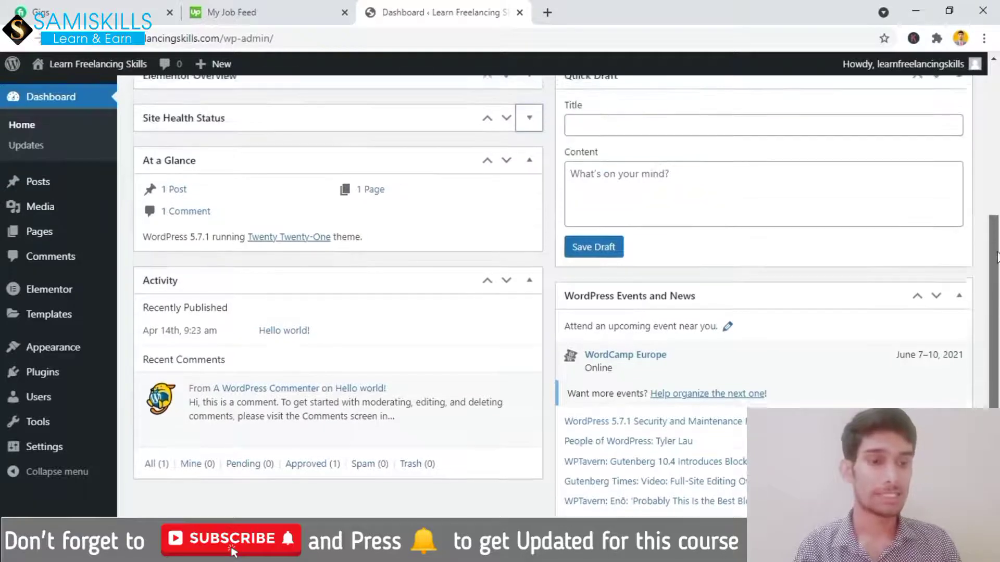
drag(643, 289, 217, 99)
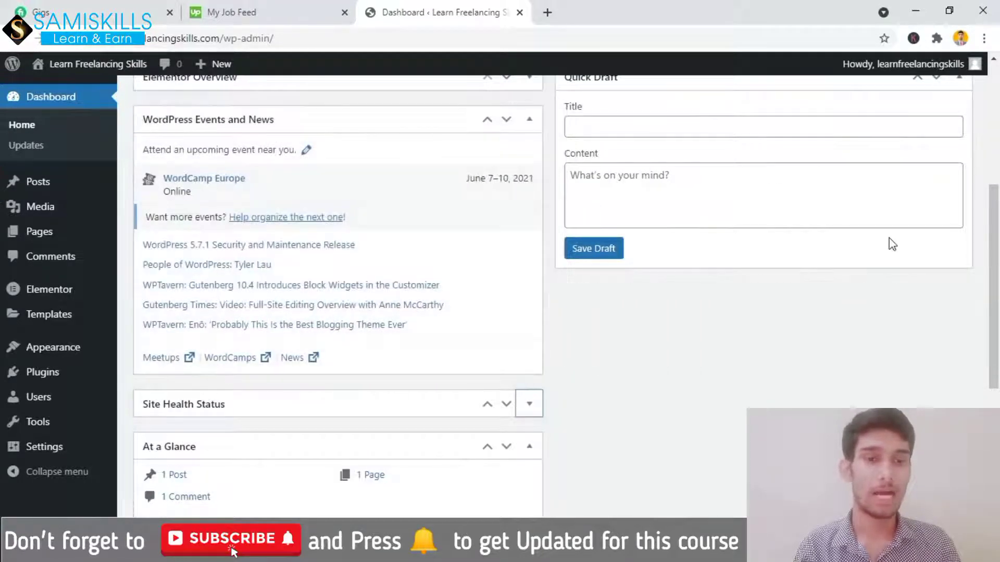
scroll(998, 168, up, 5)
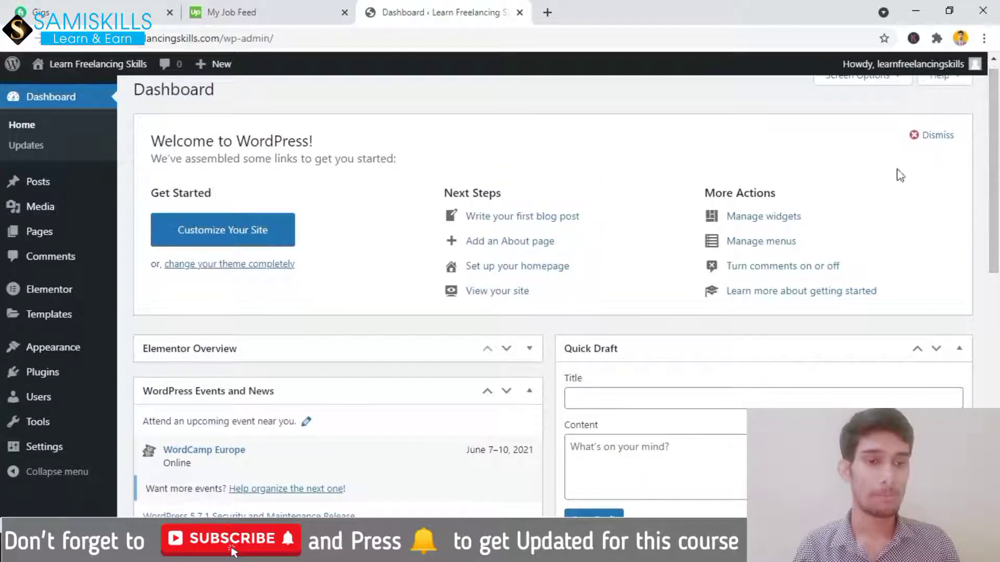
drag(382, 402, 367, 208)
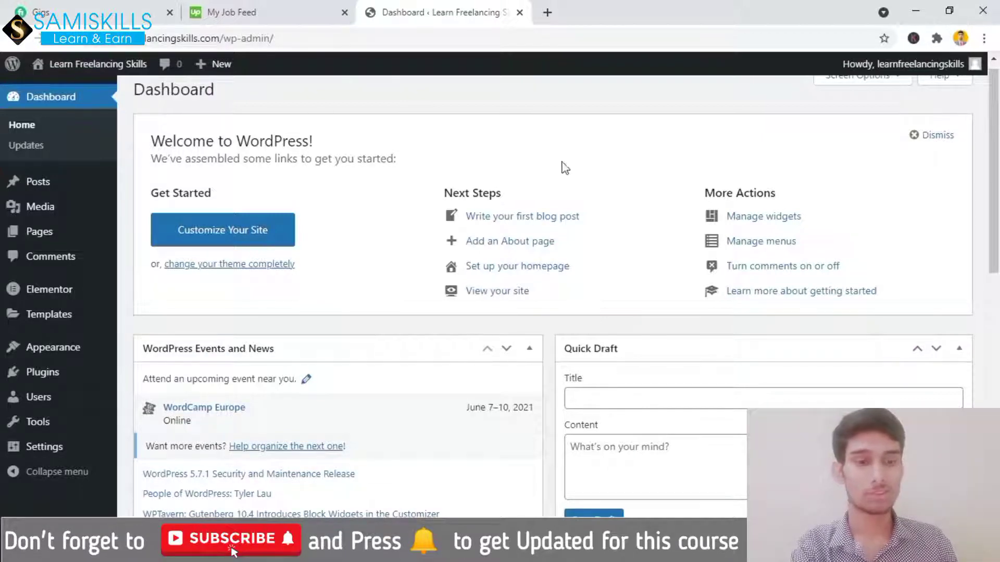
Dismiss the Welcome to WordPress panel
click(937, 136)
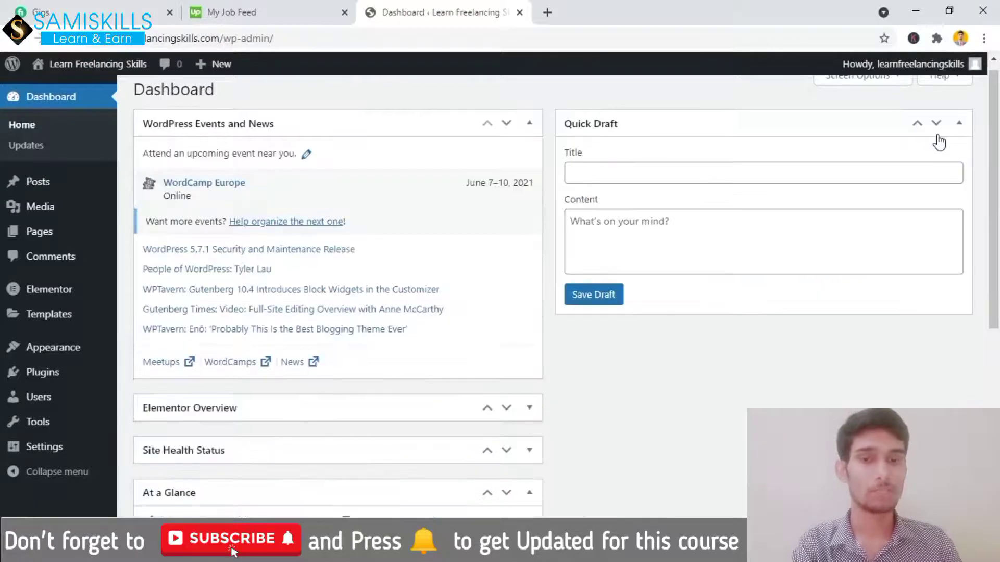
scroll(998, 184, down, 7)
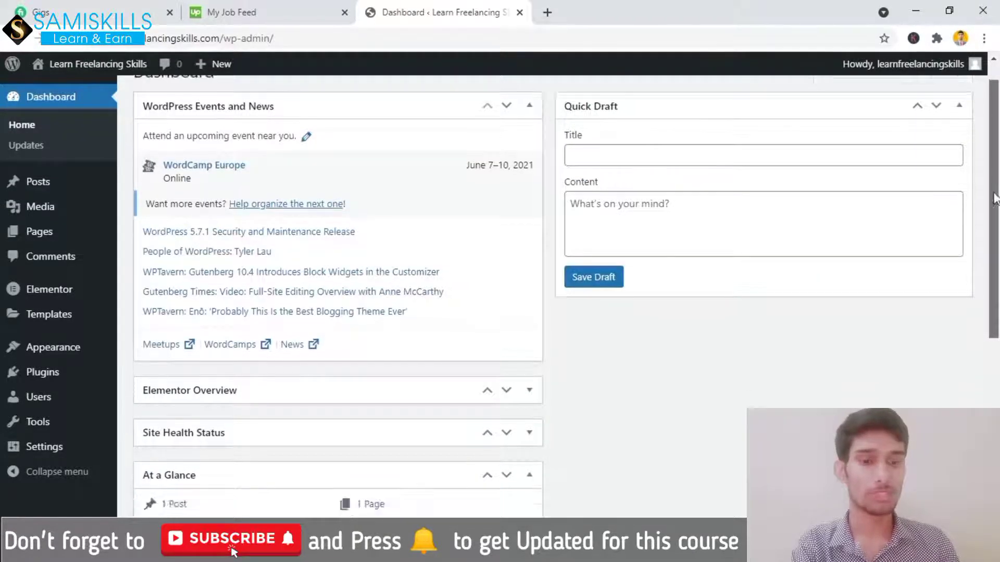
scroll(998, 181, up, 7)
scroll(998, 166, up, 1)
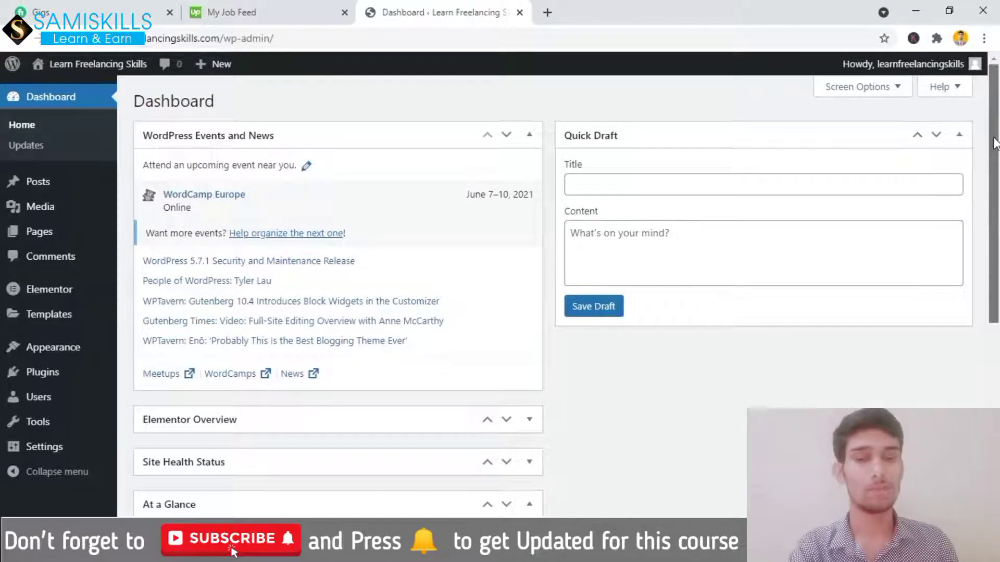
Collapse Events and News, Quick Draft, Activity and At a Glance, and move Activity under Quick Draft
click(531, 144)
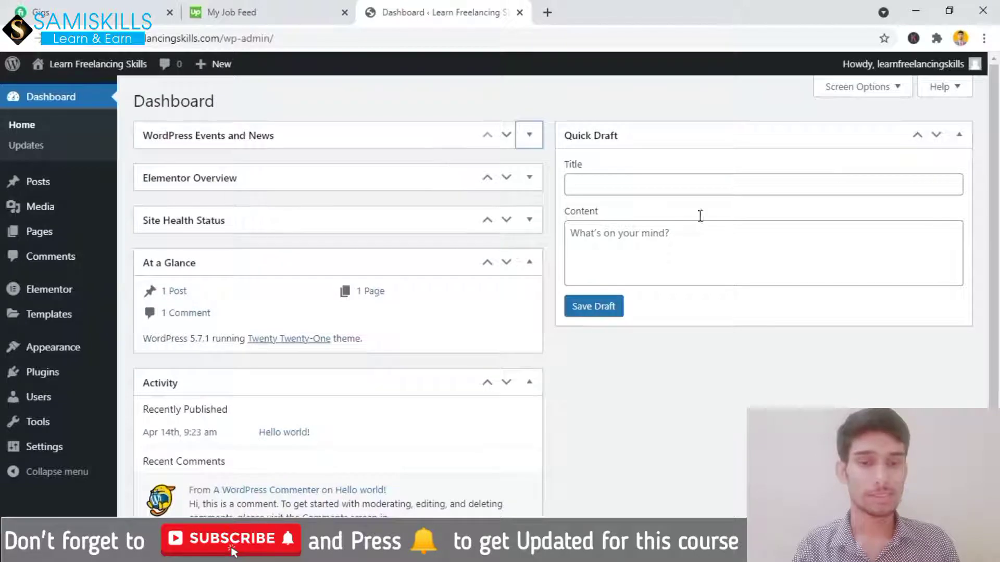
click(959, 136)
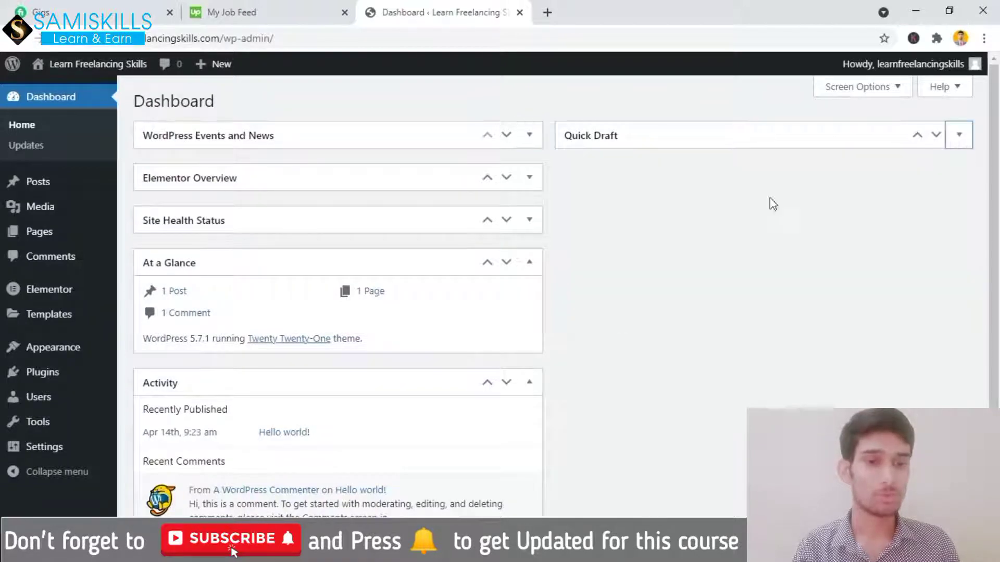
click(530, 386)
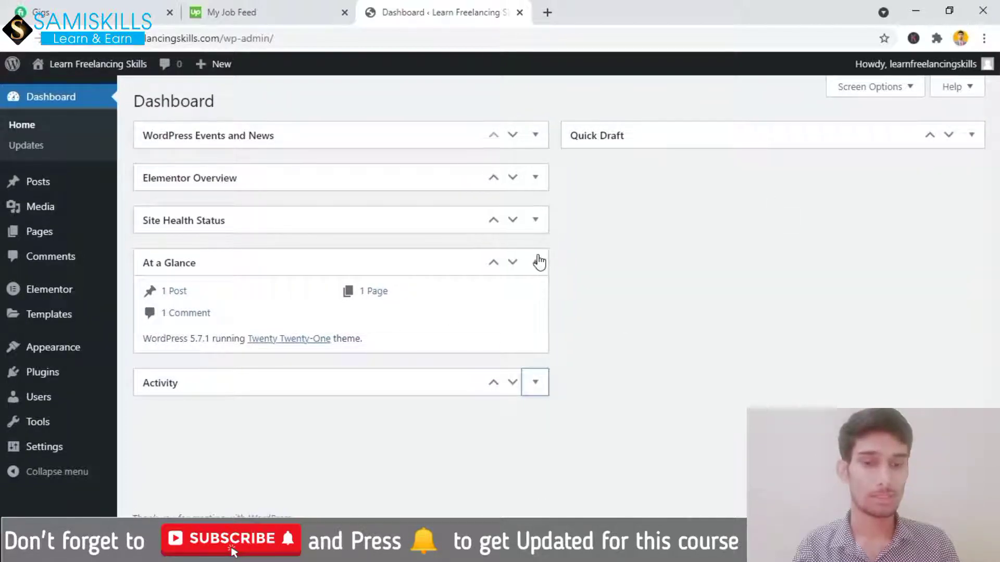
click(538, 266)
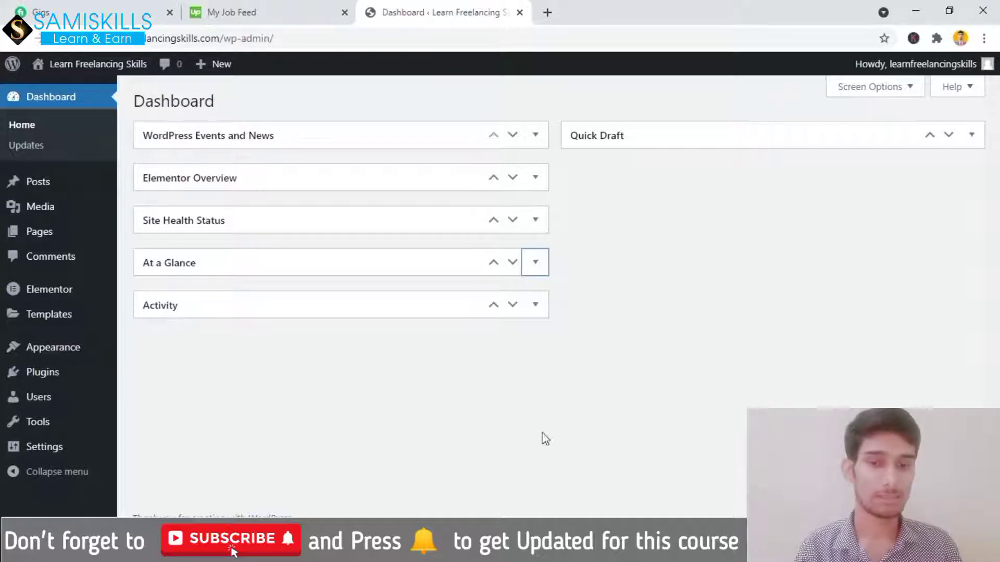
drag(370, 306, 729, 181)
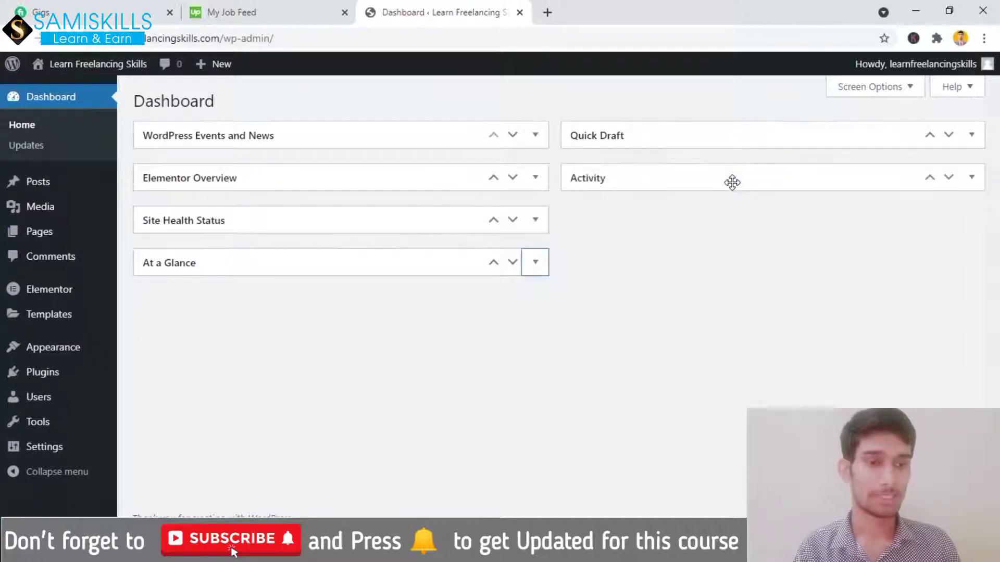
mouse_move(420, 265)
mouse_down()
mouse_move(796, 205)
mouse_move(837, 229)
mouse_move(846, 208)
mouse_up()
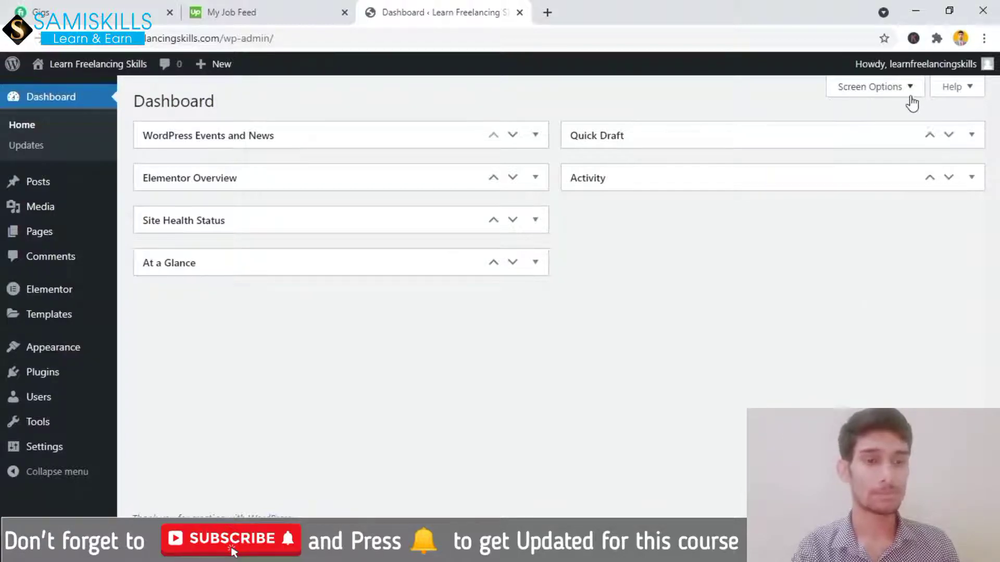
In Screen Options, uncheck Elementor Overview and WordPress Events and News, and check Welcome
click(864, 98)
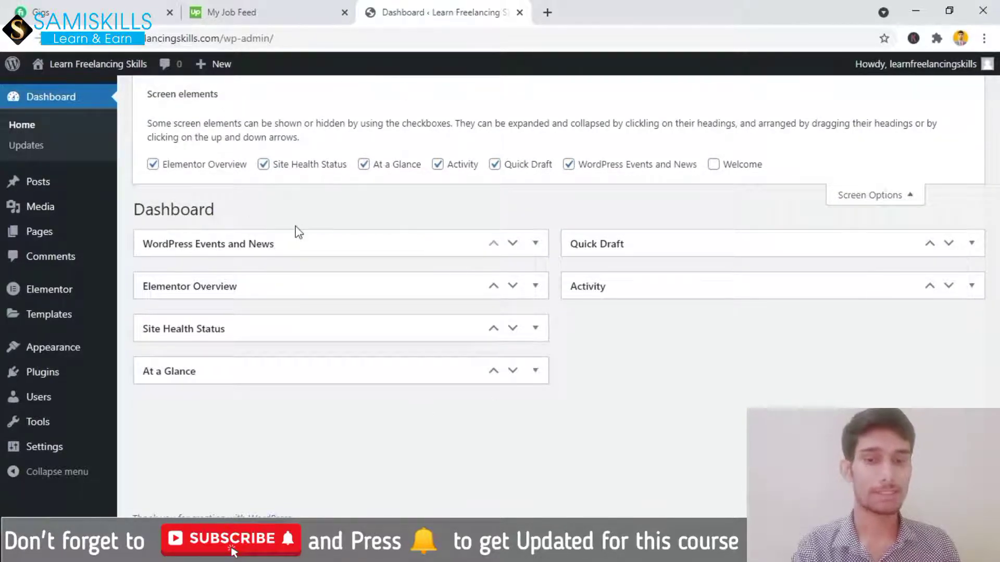
click(153, 165)
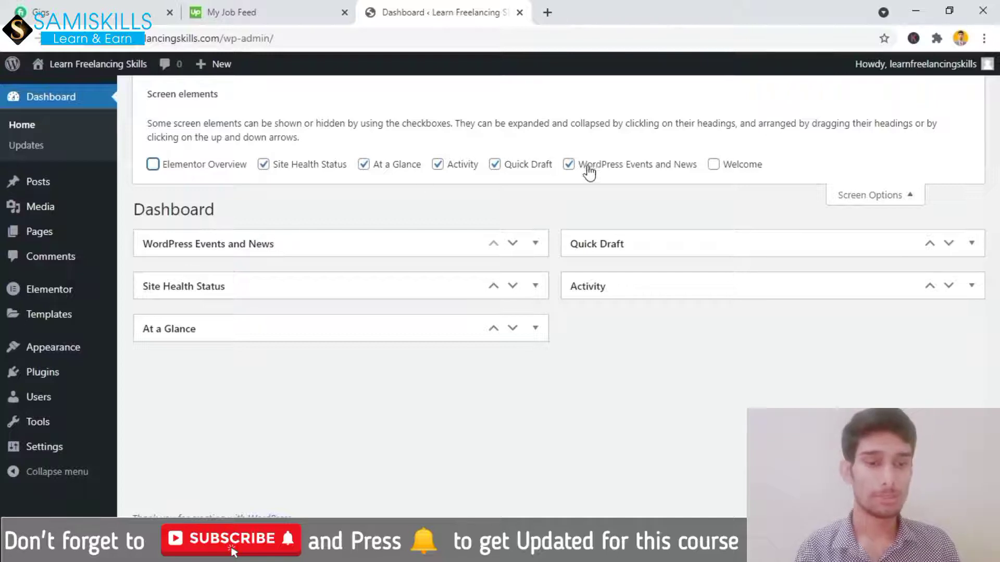
click(568, 164)
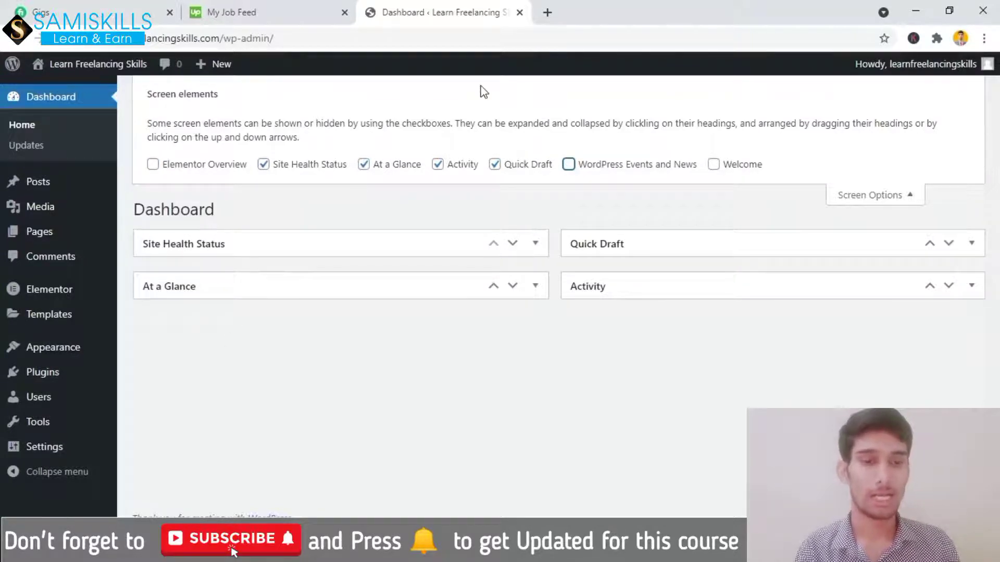
click(714, 166)
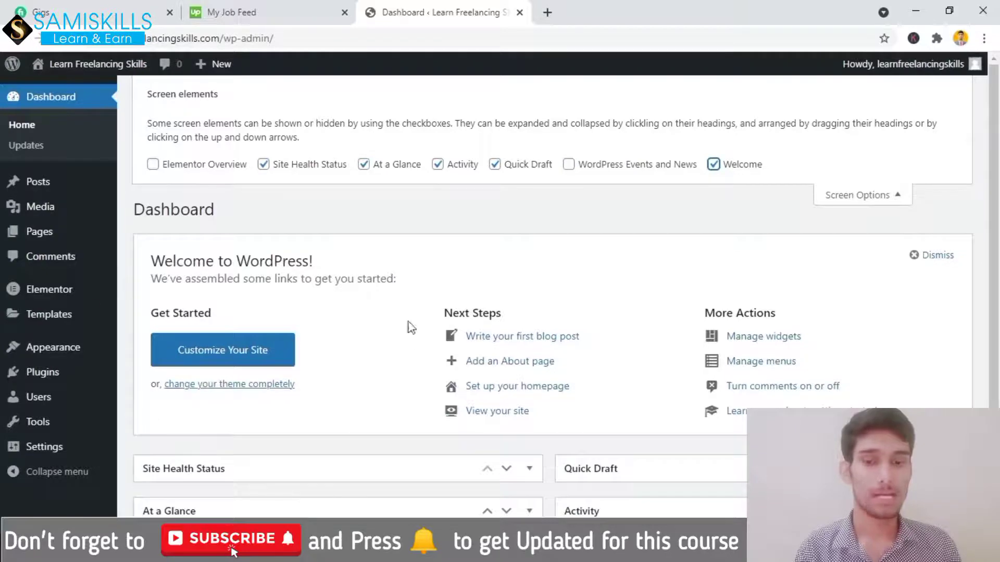
click(843, 197)
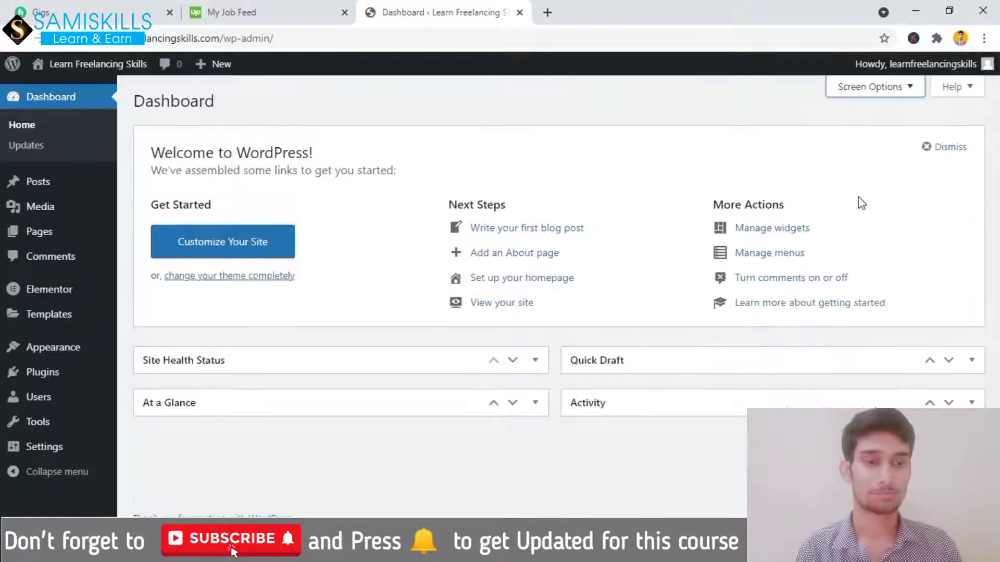
View the Dashboard help's Navigation, Layout and Content sections, then return to Overview
click(956, 89)
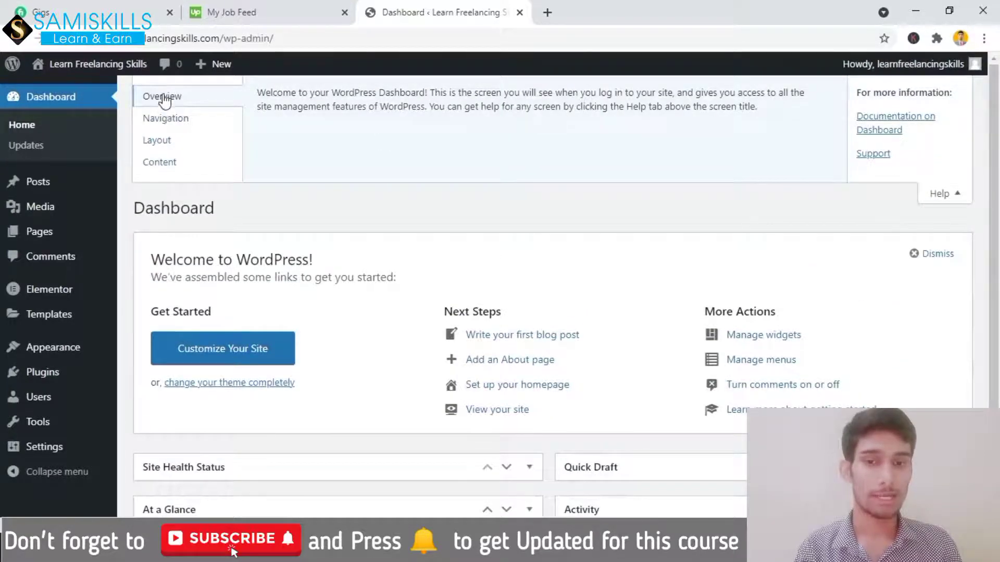
click(166, 123)
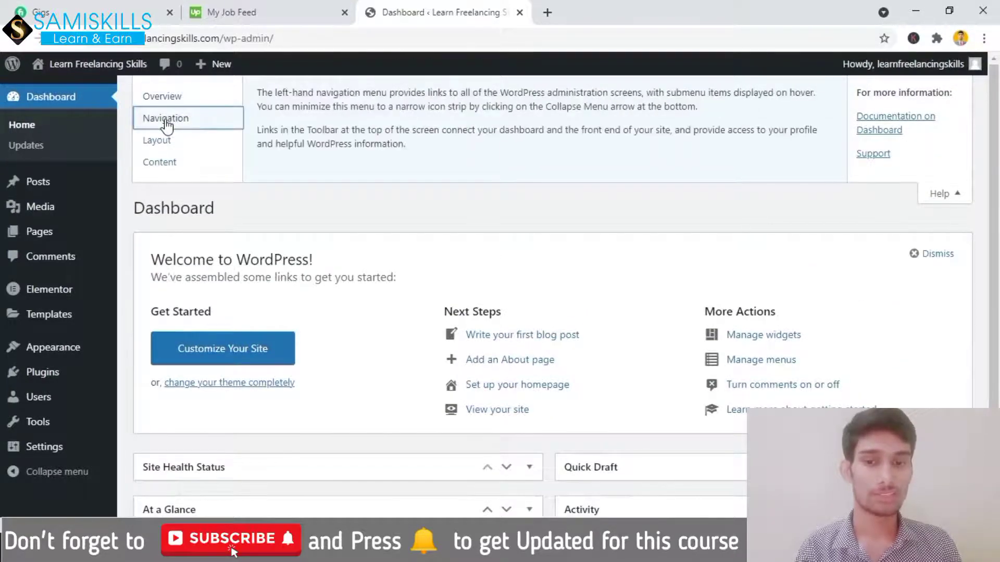
click(164, 140)
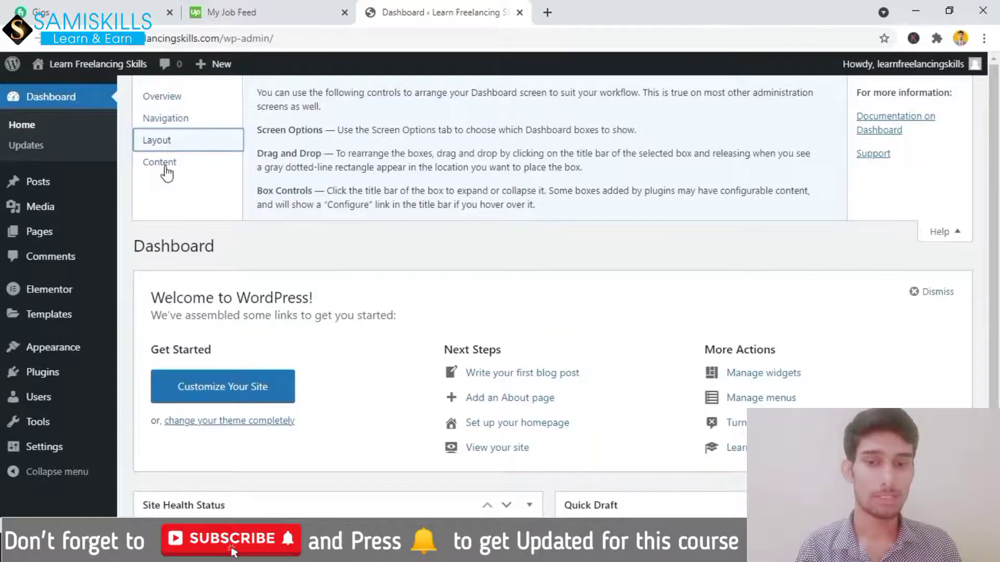
click(166, 171)
click(173, 99)
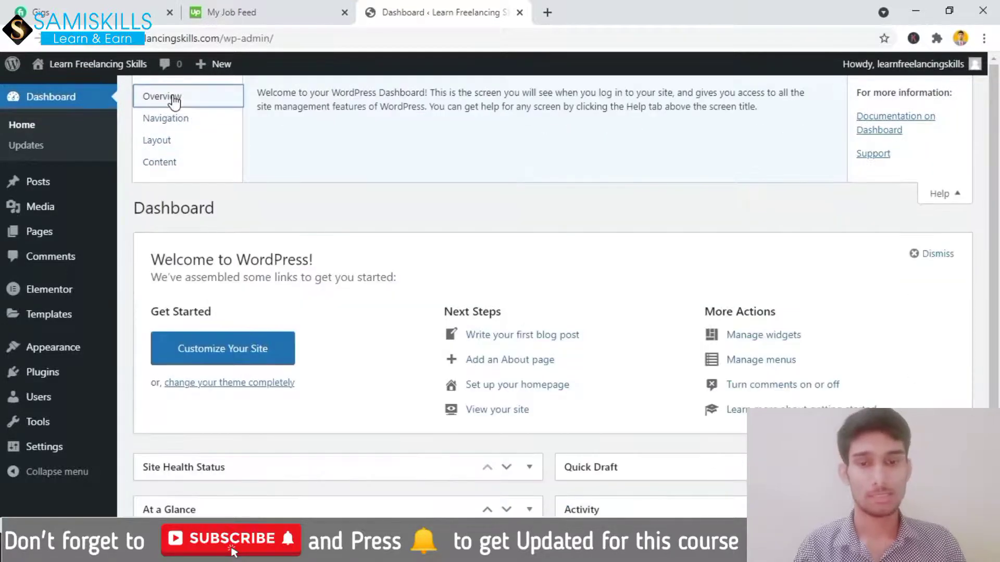